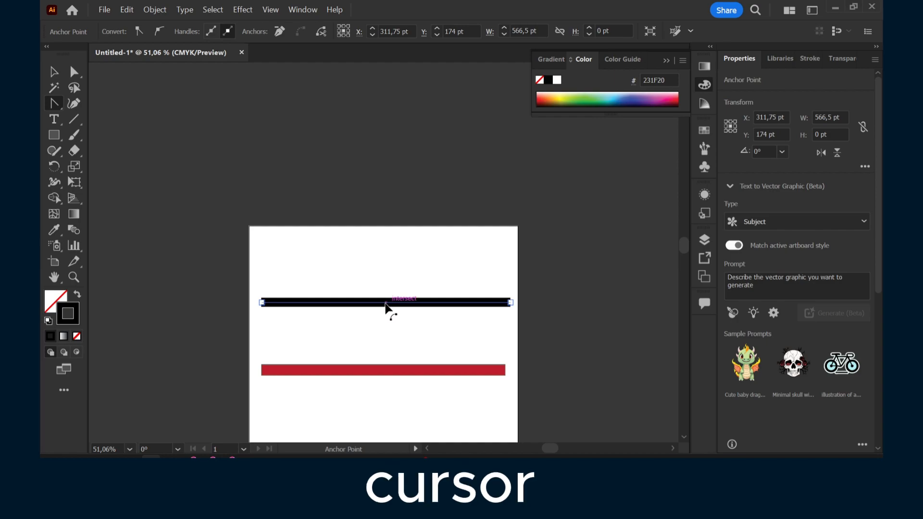
Bend the top line into an upward arch, then draw three horizontal lines beneath it with the Line Segment tool
{"action": "left_click_drag", "start_coordinate": [383, 304], "coordinate": [383, 262]}
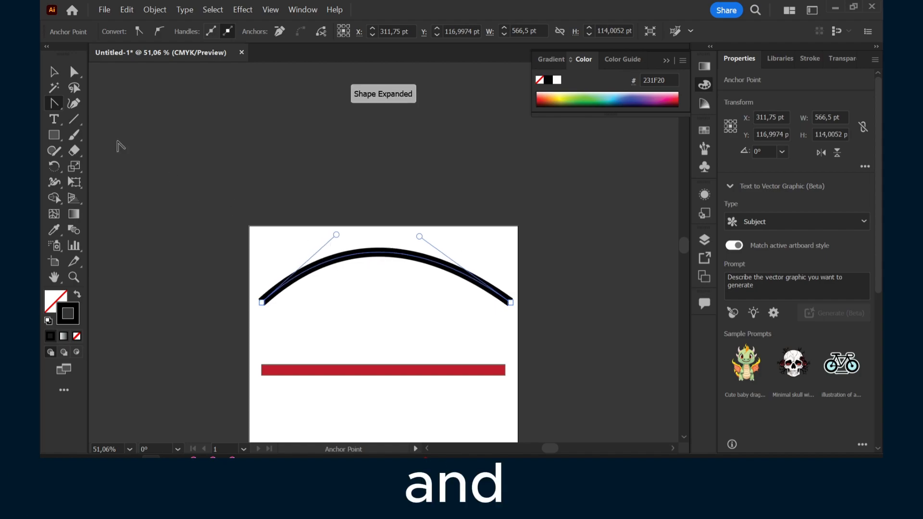
{"action": "left_click", "coordinate": [75, 119]}
{"action": "left_click_drag", "start_coordinate": [272, 333], "coordinate": [498, 331]}
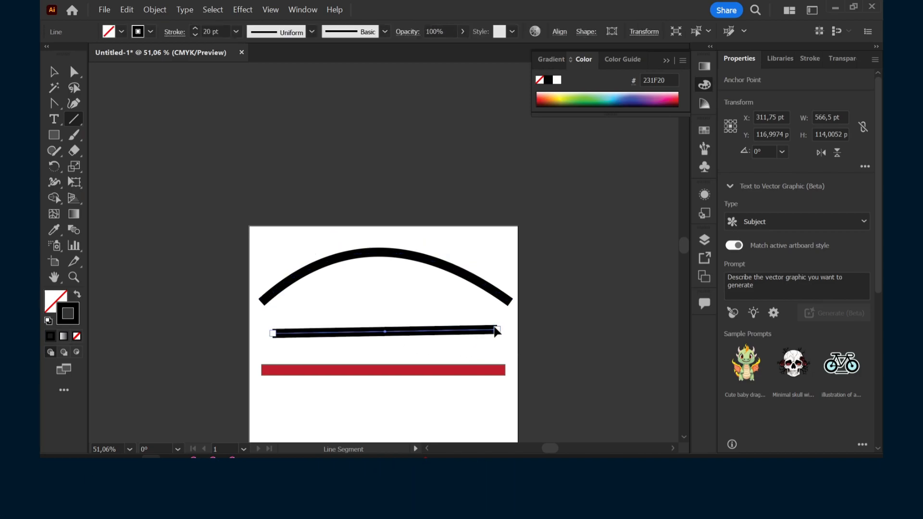
{"action": "left_click_drag", "start_coordinate": [302, 294], "coordinate": [478, 300]}
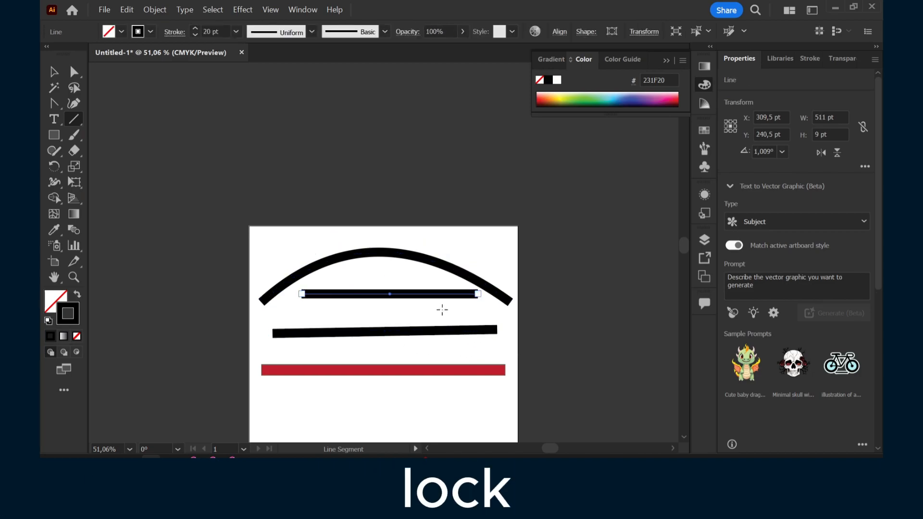
{"action": "left_click_drag", "start_coordinate": [290, 311], "coordinate": [451, 311]}
Draw a vertical line across the artboard and bend it into a leftward curve with the Anchor Point tool
{"action": "left_click_drag", "start_coordinate": [393, 230], "coordinate": [393, 394]}
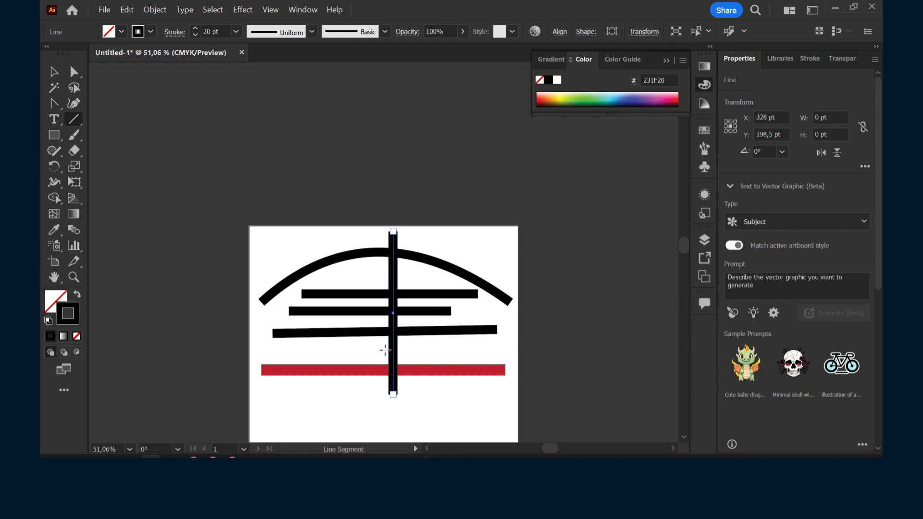
{"action": "left_click", "coordinate": [54, 105]}
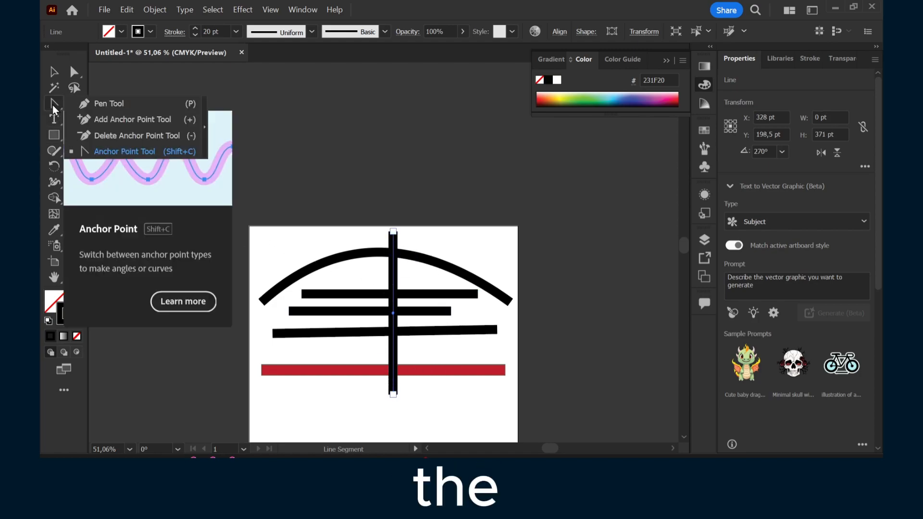
{"action": "left_click", "coordinate": [96, 150]}
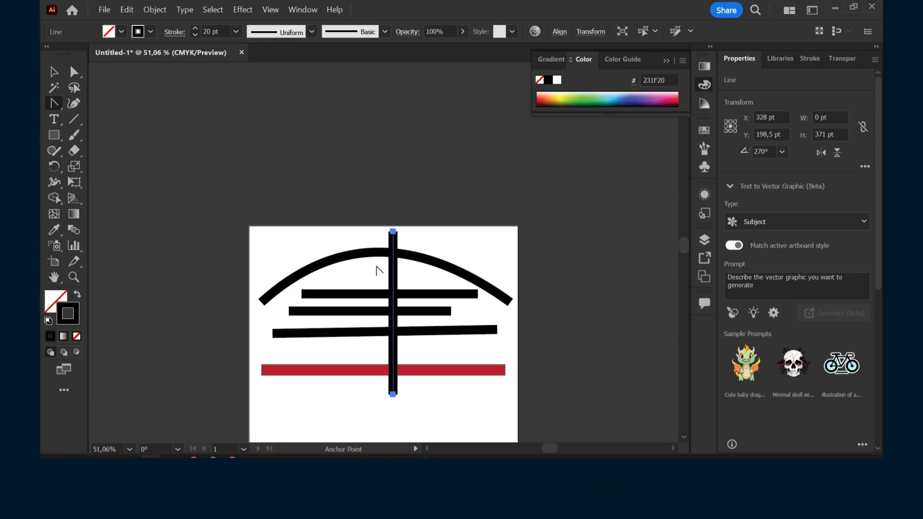
{"action": "left_click_drag", "start_coordinate": [391, 308], "coordinate": [274, 311]}
Duplicate the curved line to the right side of the artboard
{"action": "key", "text": "v"}
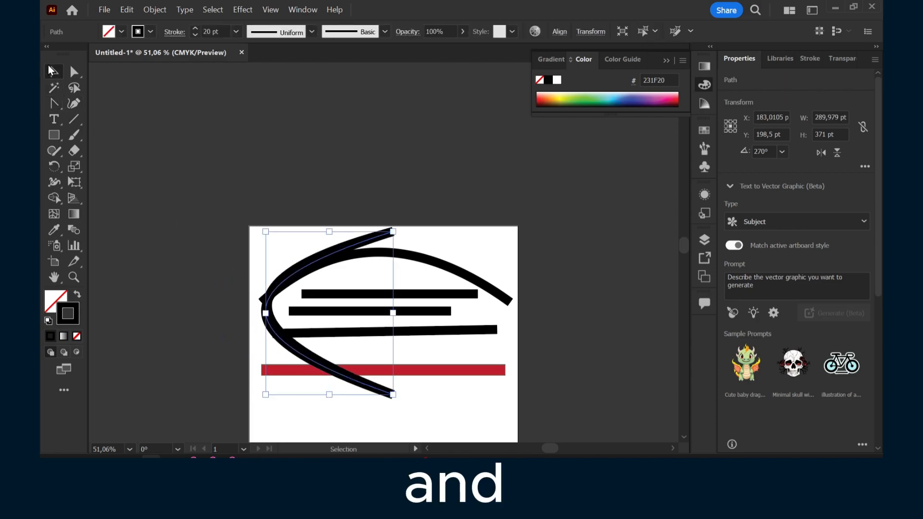
{"action": "left_click_drag", "start_coordinate": [278, 275], "coordinate": [435, 279]}
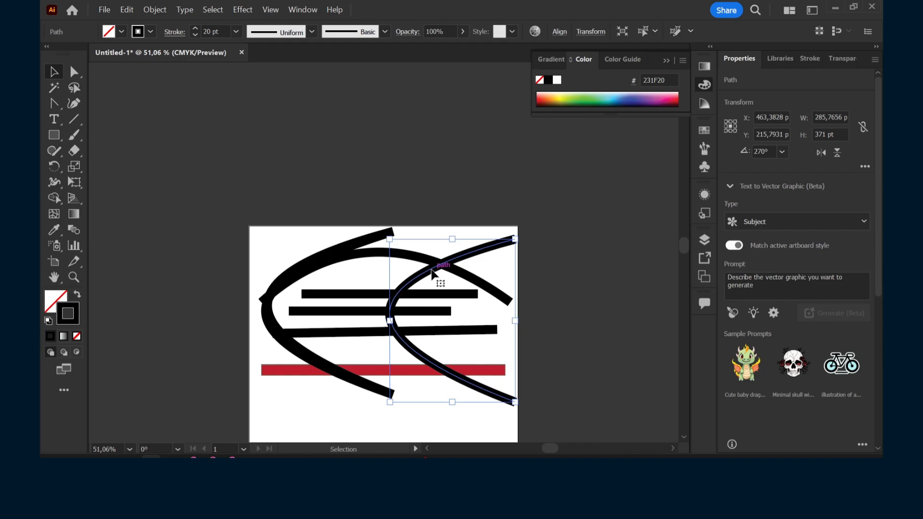
{"action": "right_click", "coordinate": [432, 273]}
{"action": "mouse_move", "coordinate": [458, 220]}
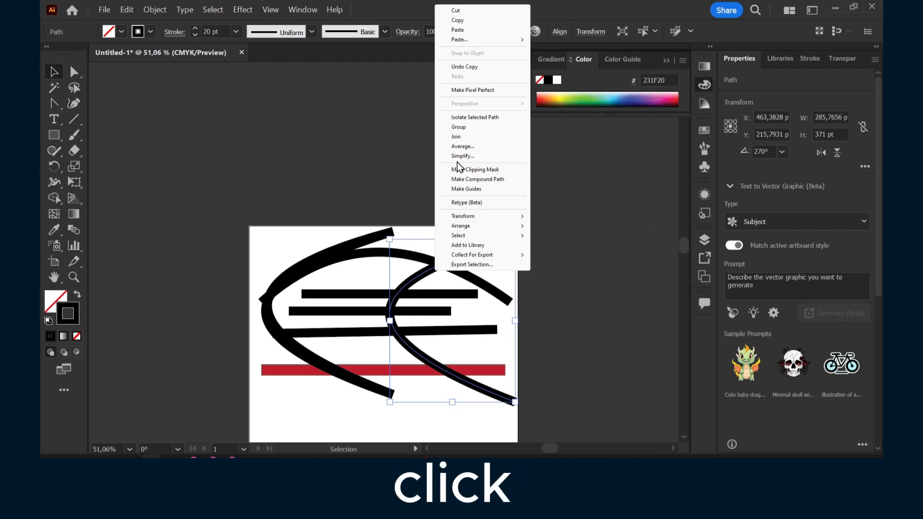
Move the duplicate curve below the first one to form an S-shaped wave, and lower the red bar across it
{"action": "left_click_drag", "start_coordinate": [413, 276], "coordinate": [368, 314]}
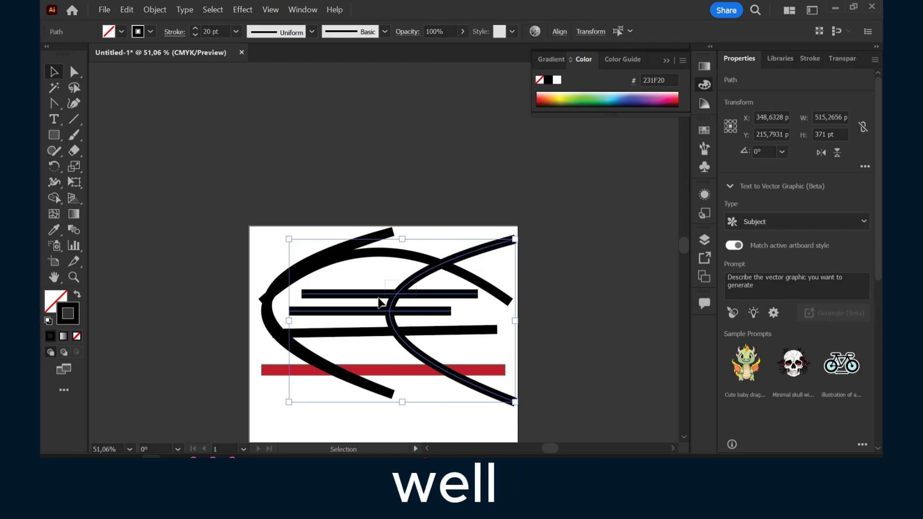
{"action": "scroll", "coordinate": [548, 277], "scroll_direction": "down", "scroll_amount": 3}
{"action": "left_click", "coordinate": [420, 373]}
{"action": "left_click_drag", "start_coordinate": [326, 348], "coordinate": [327, 350]}
{"action": "left_click", "coordinate": [439, 361]}
{"action": "left_click_drag", "start_coordinate": [419, 184], "coordinate": [326, 279]}
{"action": "scroll", "coordinate": [427, 270], "scroll_direction": "down", "scroll_amount": 1}
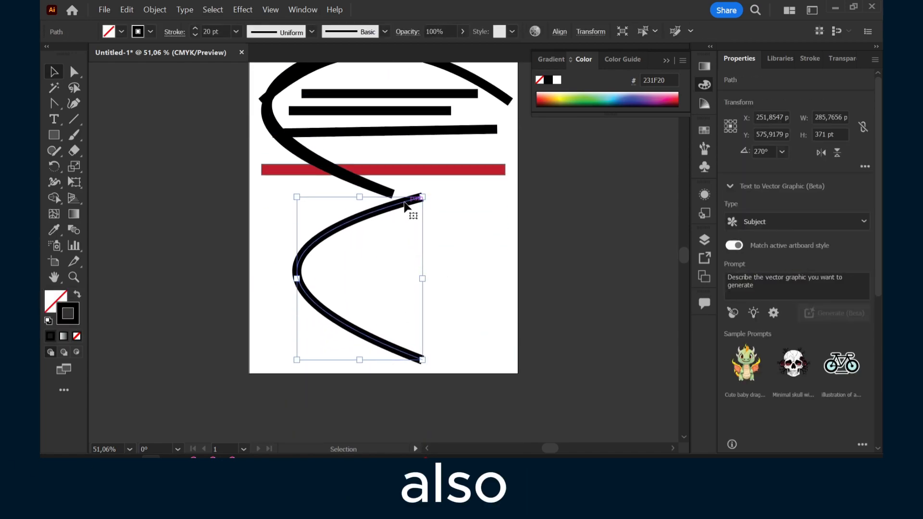
{"action": "key", "text": "a"}
{"action": "left_click_drag", "start_coordinate": [400, 164], "coordinate": [414, 260]}
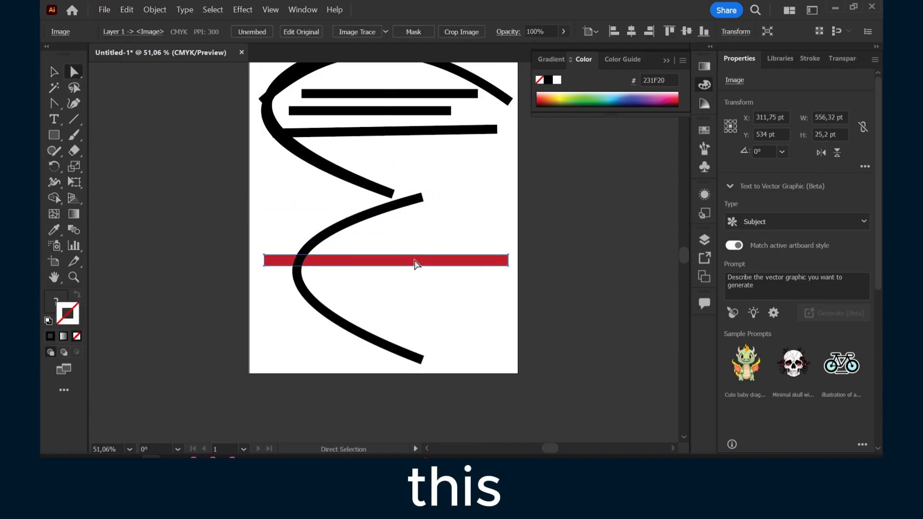
Draw a rectangle about 114 by 192 pt and fill it with black
{"action": "left_click", "coordinate": [52, 136]}
{"action": "mouse_move", "coordinate": [428, 150]}
{"action": "left_mouse_down"}
{"action": "mouse_move", "coordinate": [474, 247]}
{"action": "mouse_move", "coordinate": [478, 234]}
{"action": "left_mouse_up"}
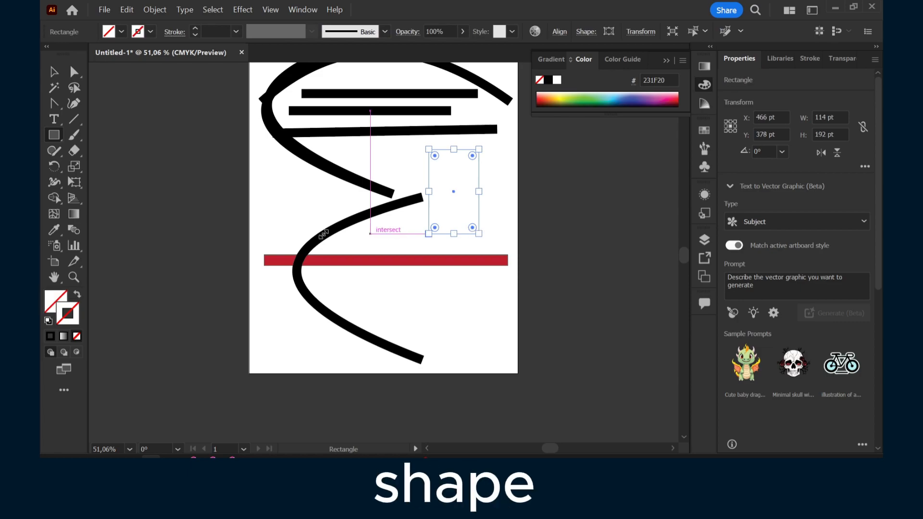
{"action": "left_click", "coordinate": [107, 32]}
{"action": "left_click", "coordinate": [559, 102]}
{"action": "left_click", "coordinate": [548, 80]}
Round the black rectangle's corners into a capsule and move it over the red bar
{"action": "key", "text": "a"}
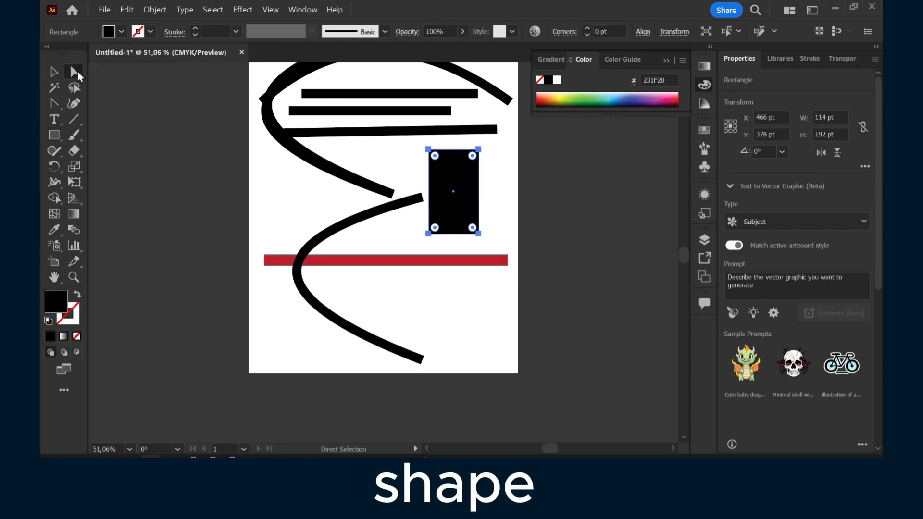
{"action": "left_click_drag", "start_coordinate": [434, 155], "coordinate": [408, 275]}
{"action": "key", "text": "v"}
Delete the red bar, the curved lines and the horizontal lines, leaving only the capsule
{"action": "left_click", "coordinate": [466, 262]}
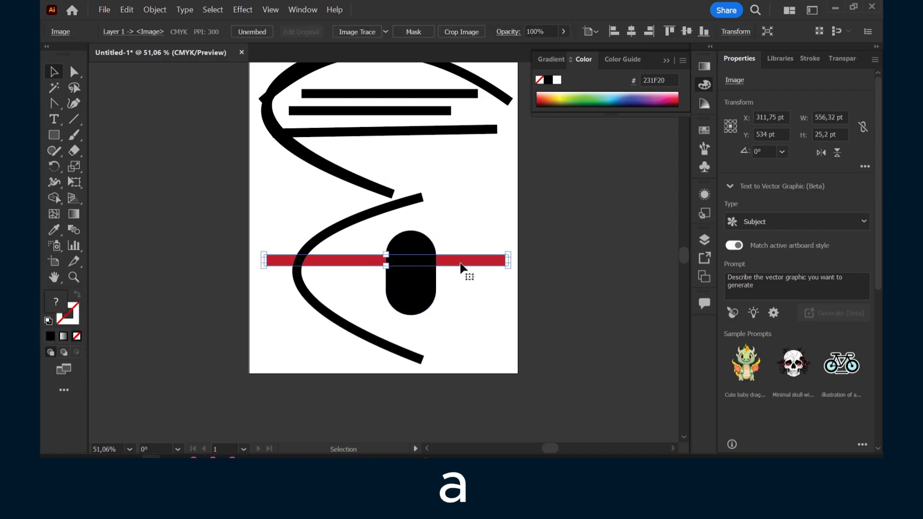
{"action": "key", "text": "Delete"}
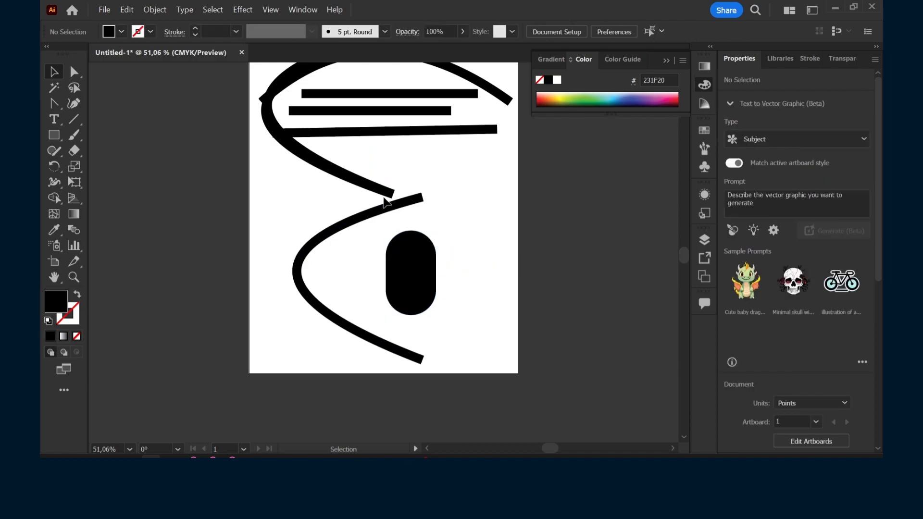
{"action": "left_click", "coordinate": [386, 198]}
{"action": "key", "text": "Delete"}
{"action": "scroll", "coordinate": [413, 200], "scroll_direction": "up", "scroll_amount": 1}
{"action": "left_click", "coordinate": [350, 147]}
{"action": "key", "text": "Delete"}
Enlarge the capsule into a rounded rectangle about 258 by 384 pt and center it on the artboard
{"action": "scroll", "coordinate": [416, 252], "scroll_direction": "down", "scroll_amount": 1}
{"action": "left_click_drag", "start_coordinate": [418, 265], "coordinate": [405, 189]}
{"action": "left_click_drag", "start_coordinate": [422, 248], "coordinate": [484, 332]}
{"action": "left_click", "coordinate": [449, 256], "text": "shift"}
{"action": "left_click_drag", "start_coordinate": [435, 221], "coordinate": [358, 170]}
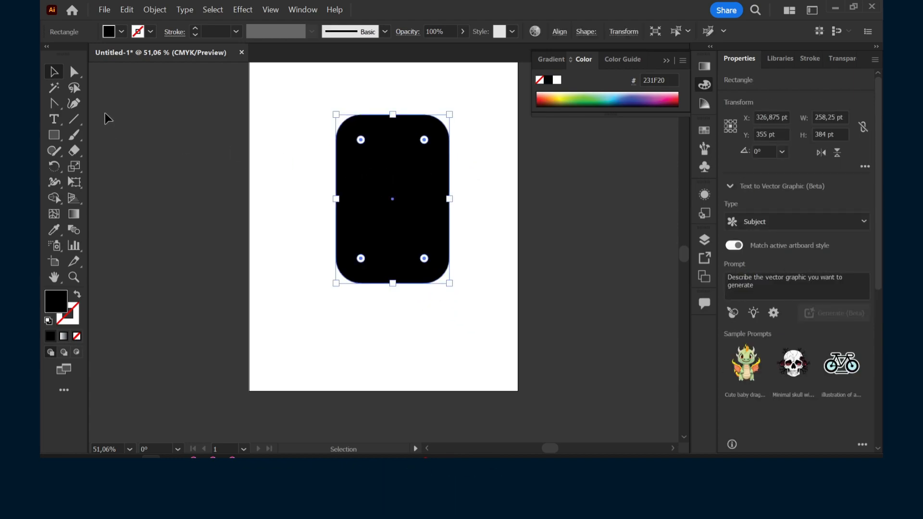
Select the right edge's top and bottom anchor points and scale them vertically to make the shape about 468 pt tall
{"action": "key", "text": "a"}
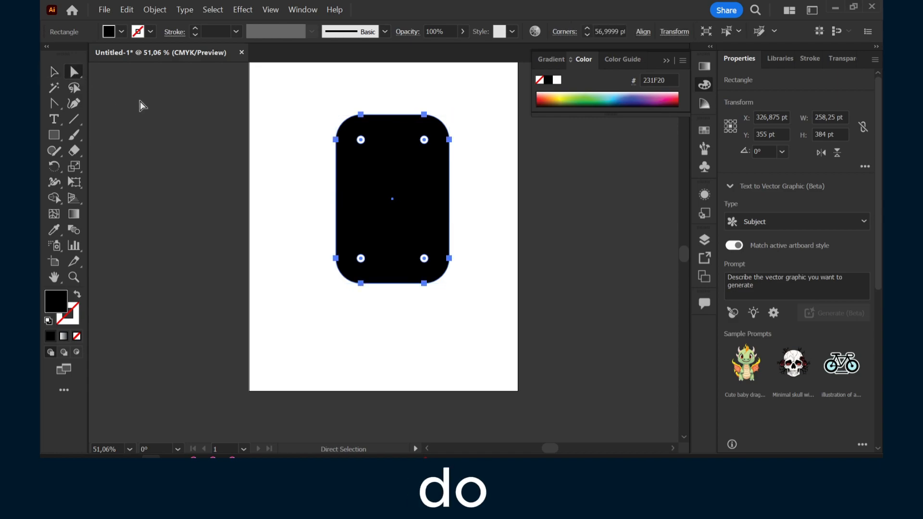
{"action": "left_click", "coordinate": [337, 140]}
{"action": "left_click", "coordinate": [394, 156]}
{"action": "left_click", "coordinate": [424, 115]}
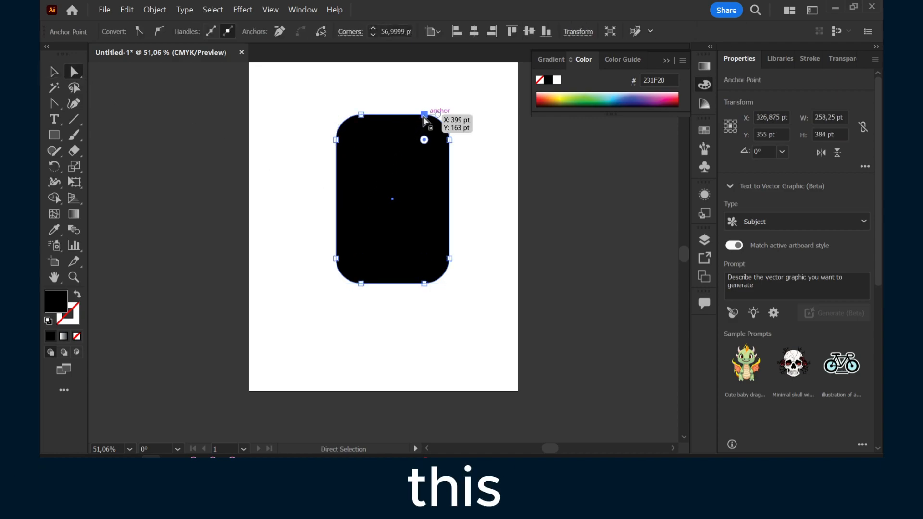
{"action": "left_click", "coordinate": [424, 284], "text": "shift"}
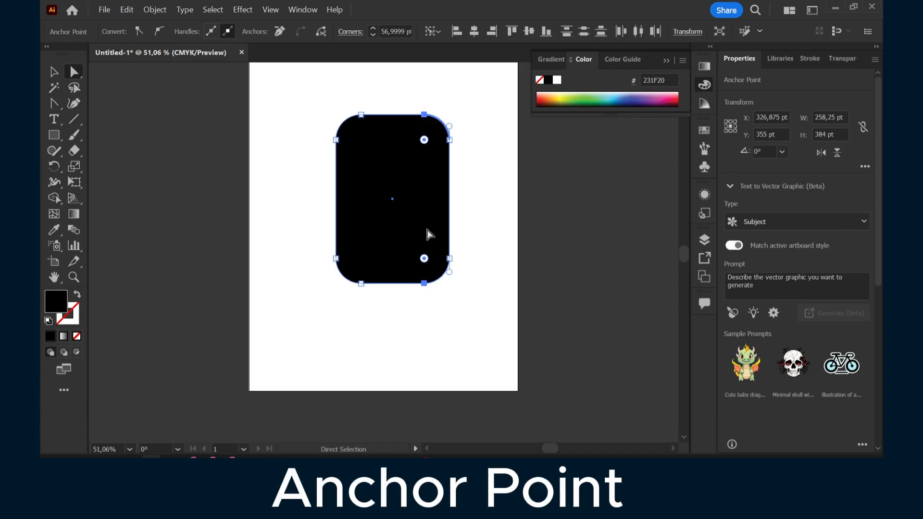
{"action": "key", "text": "s"}
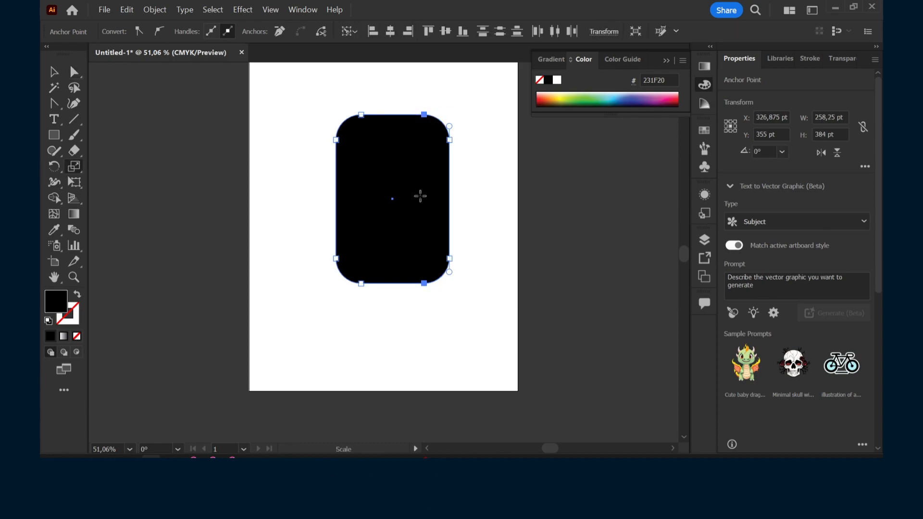
{"action": "mouse_move", "coordinate": [425, 114]}
{"action": "left_mouse_down"}
{"action": "mouse_move", "coordinate": [426, 89]}
{"action": "mouse_move", "coordinate": [437, 77]}
{"action": "mouse_move", "coordinate": [425, 96]}
{"action": "left_mouse_up"}
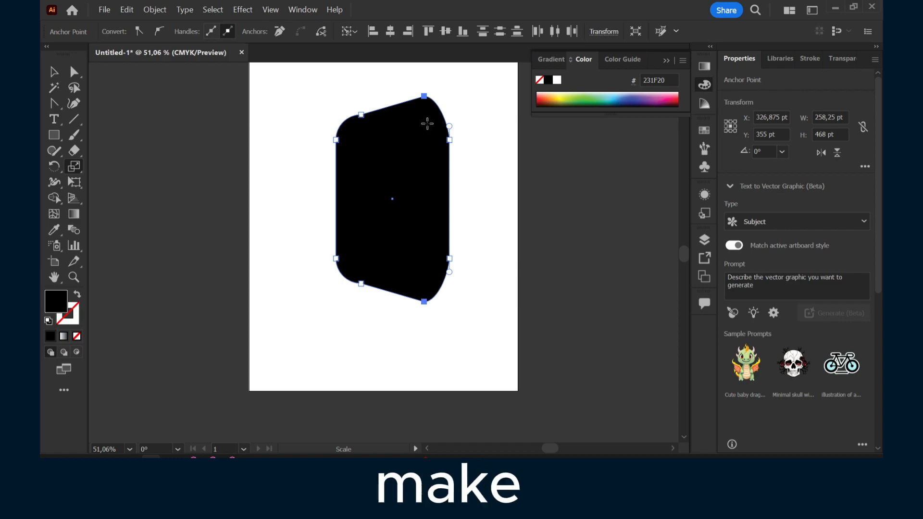
Stretch the shape wider to about 407 pt
{"action": "key", "text": "v"}
{"action": "left_click_drag", "start_coordinate": [435, 113], "coordinate": [432, 124]}
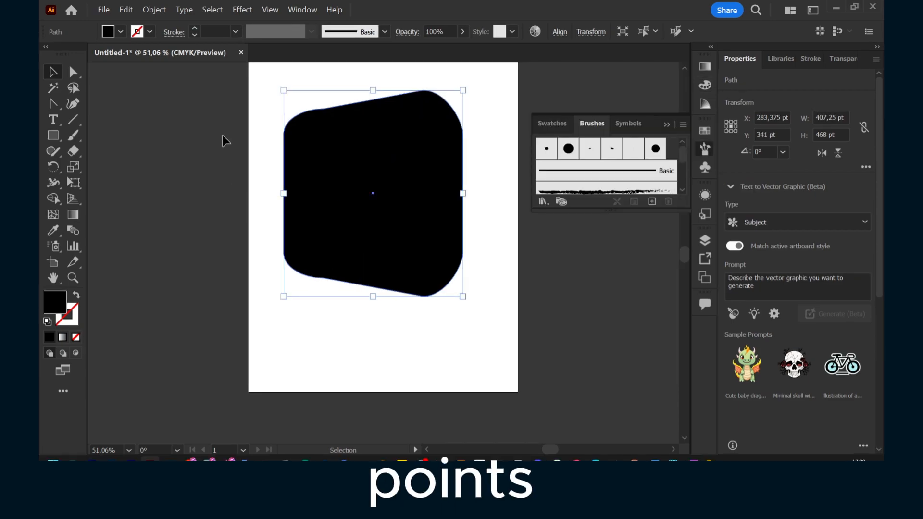
Remove the upper-left corner anchor point from the shape
{"action": "left_click", "coordinate": [76, 102]}
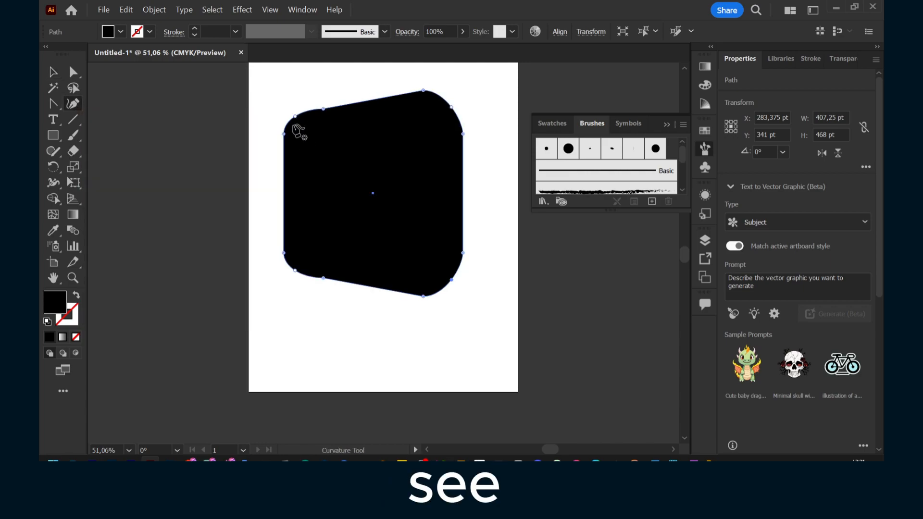
{"action": "left_click", "coordinate": [68, 73]}
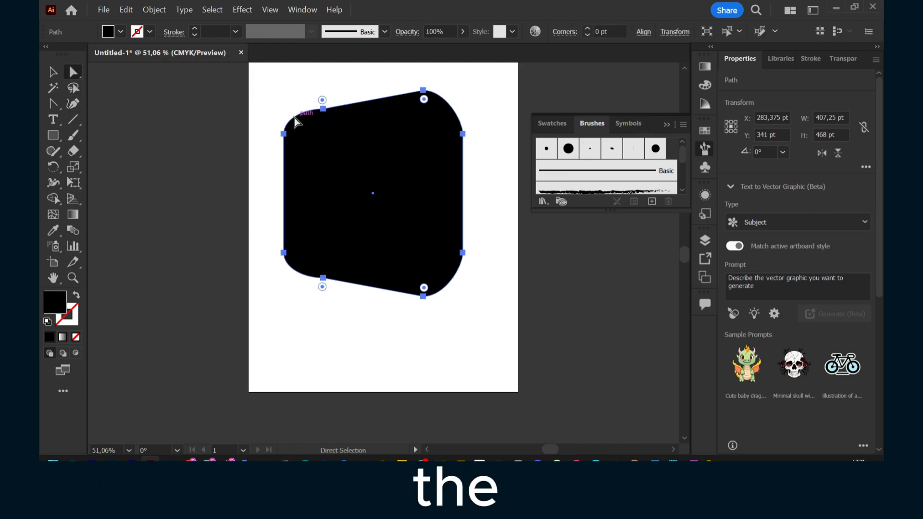
{"action": "left_click", "coordinate": [284, 135]}
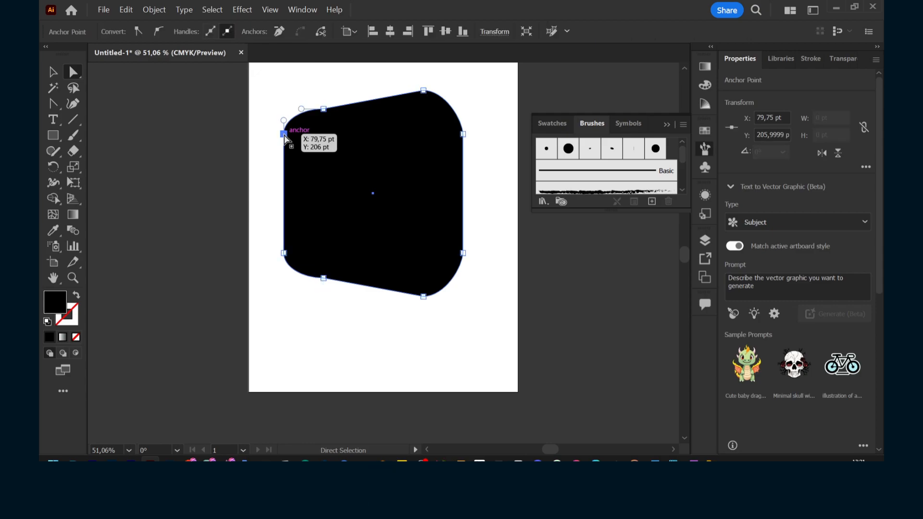
{"action": "left_click", "coordinate": [324, 109]}
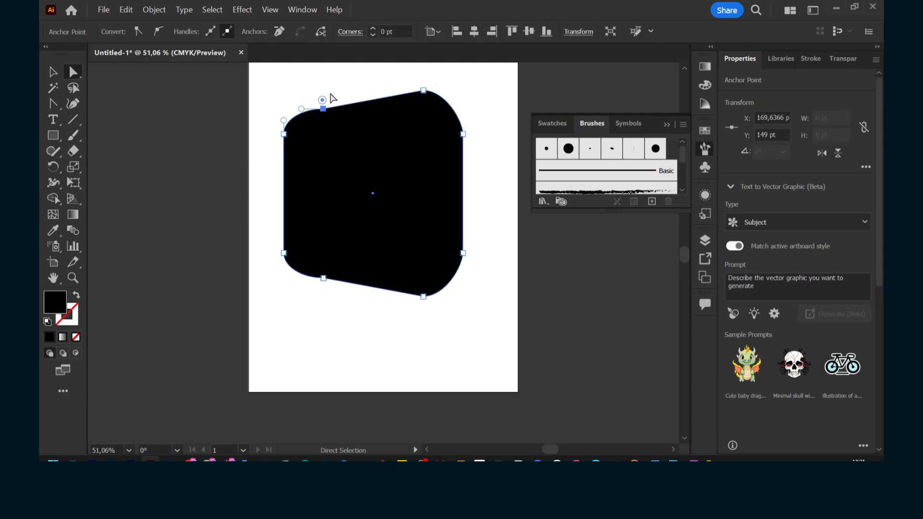
{"action": "left_click", "coordinate": [283, 134]}
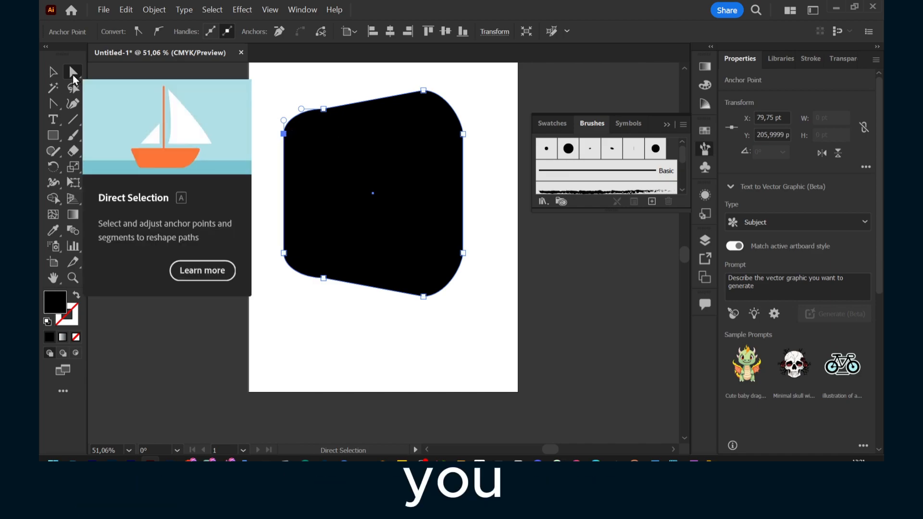
{"action": "left_click", "coordinate": [279, 31]}
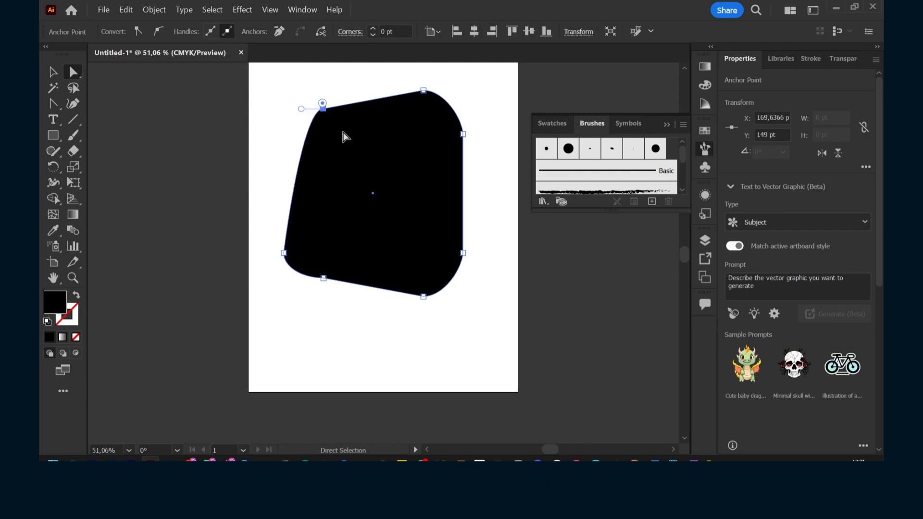
Try to adjust the direction handle of the top-left anchor point
{"action": "left_click", "coordinate": [423, 91]}
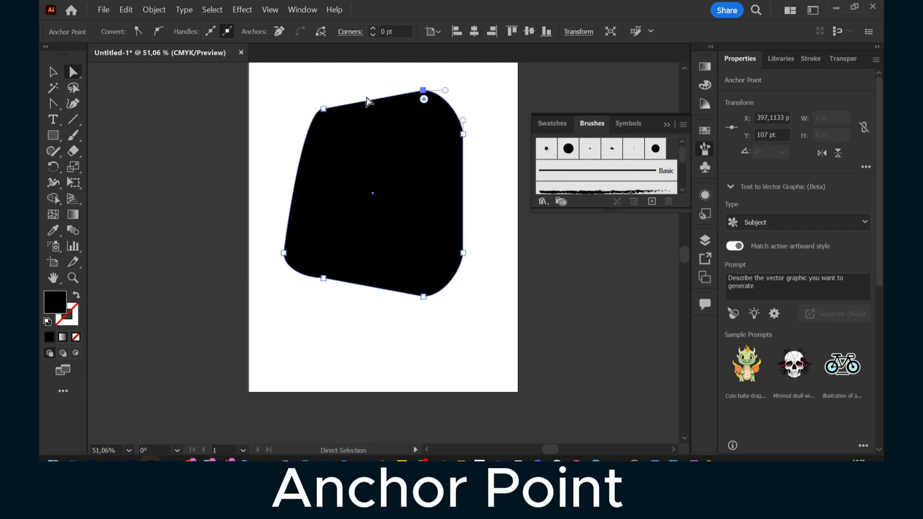
{"action": "left_click", "coordinate": [304, 145]}
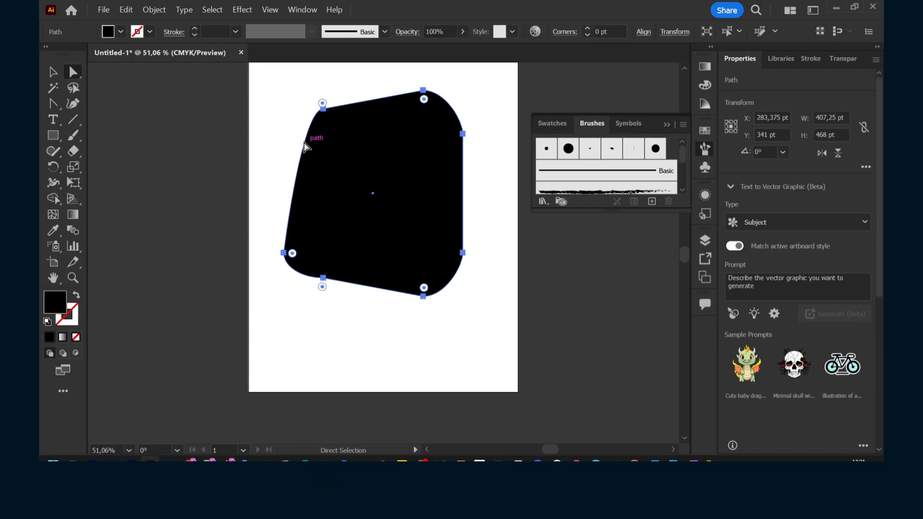
{"action": "left_click_drag", "start_coordinate": [346, 123], "coordinate": [347, 123]}
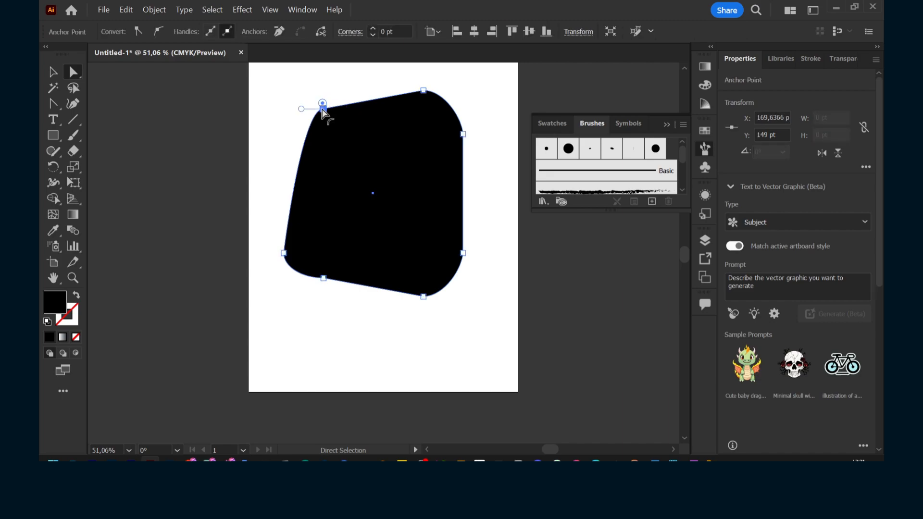
{"action": "left_click_drag", "start_coordinate": [303, 100], "coordinate": [345, 141]}
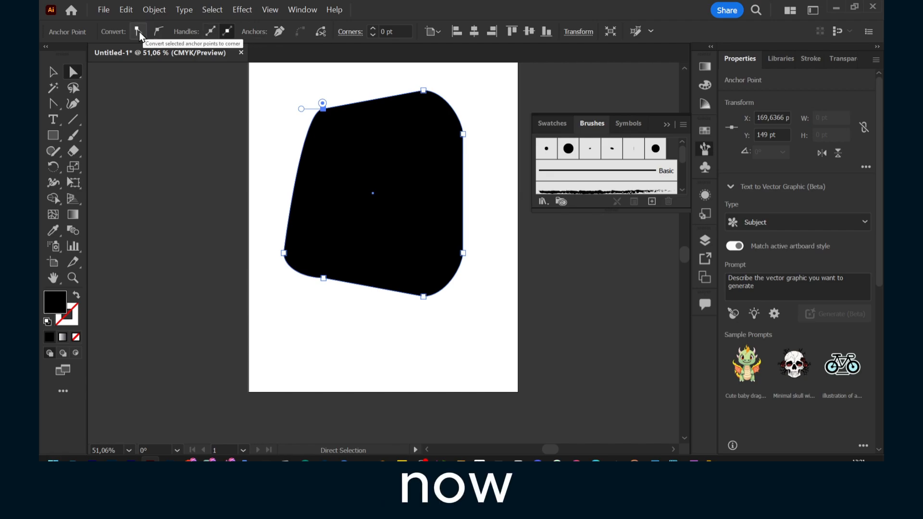
{"action": "left_click", "coordinate": [57, 73]}
{"action": "left_click", "coordinate": [71, 71]}
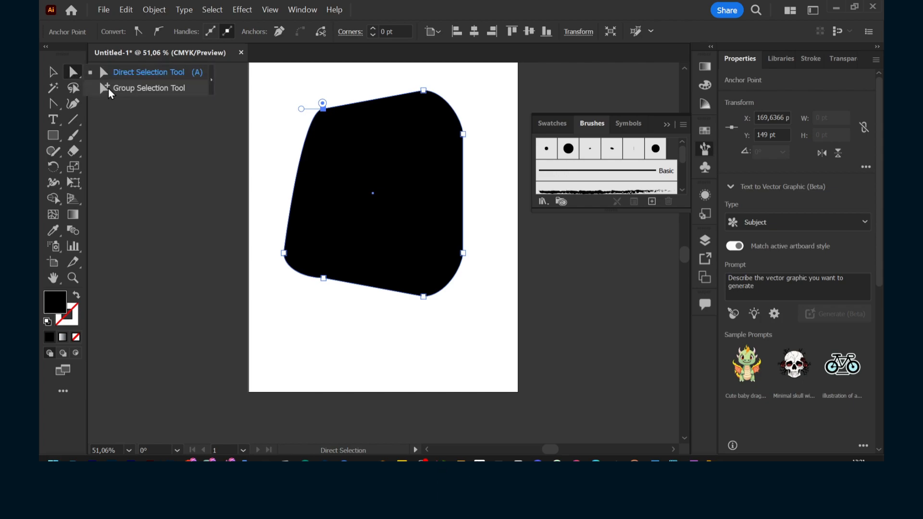
{"action": "left_click", "coordinate": [108, 89]}
{"action": "left_click_drag", "start_coordinate": [273, 85], "coordinate": [449, 114]}
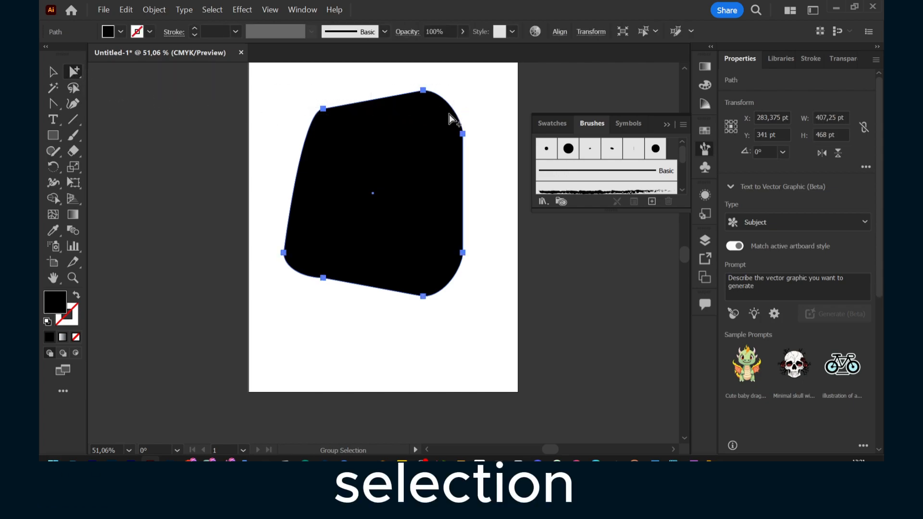
{"action": "left_click", "coordinate": [466, 87]}
{"action": "left_click", "coordinate": [98, 73]}
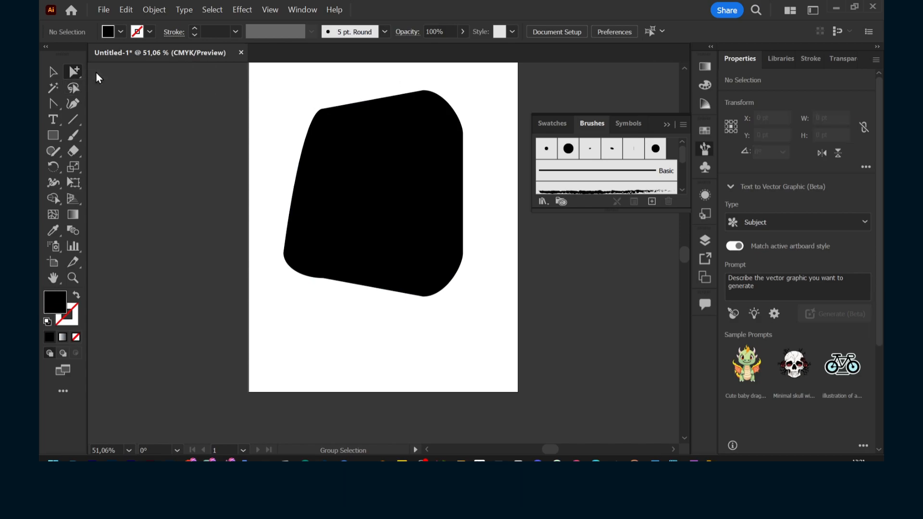
With the Curvature tool, add points on the shape's top edge and pull one up-left to bulge the top-left corner
{"action": "left_click_drag", "start_coordinate": [329, 122], "coordinate": [323, 118]}
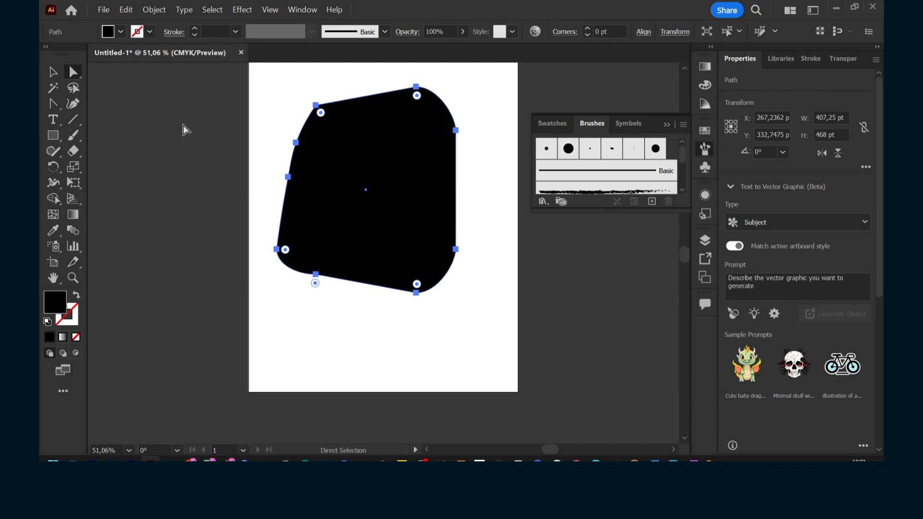
{"action": "left_click", "coordinate": [79, 104]}
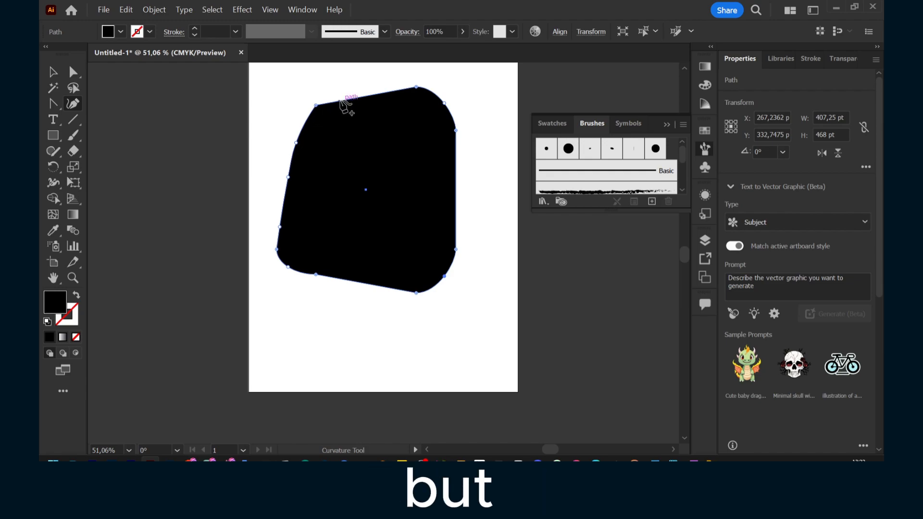
{"action": "left_click", "coordinate": [360, 97]}
{"action": "left_click", "coordinate": [389, 92]}
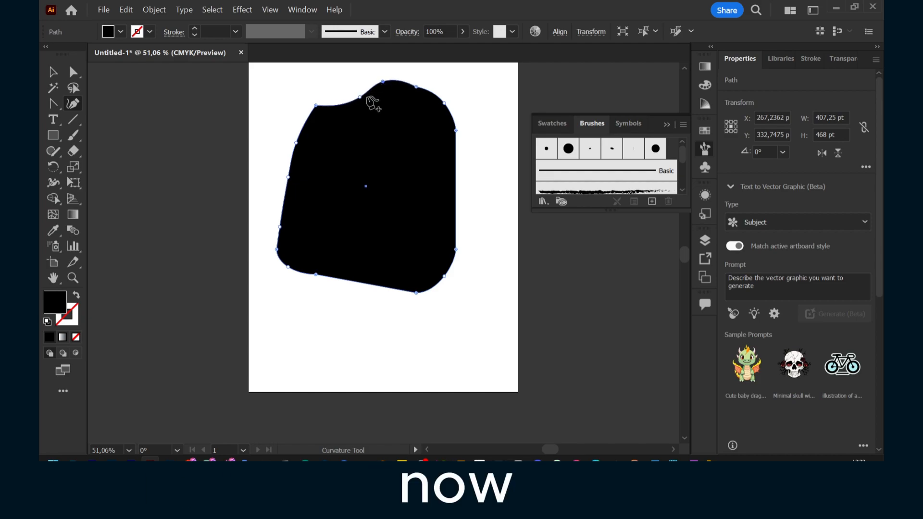
{"action": "left_click_drag", "start_coordinate": [359, 97], "coordinate": [342, 84]}
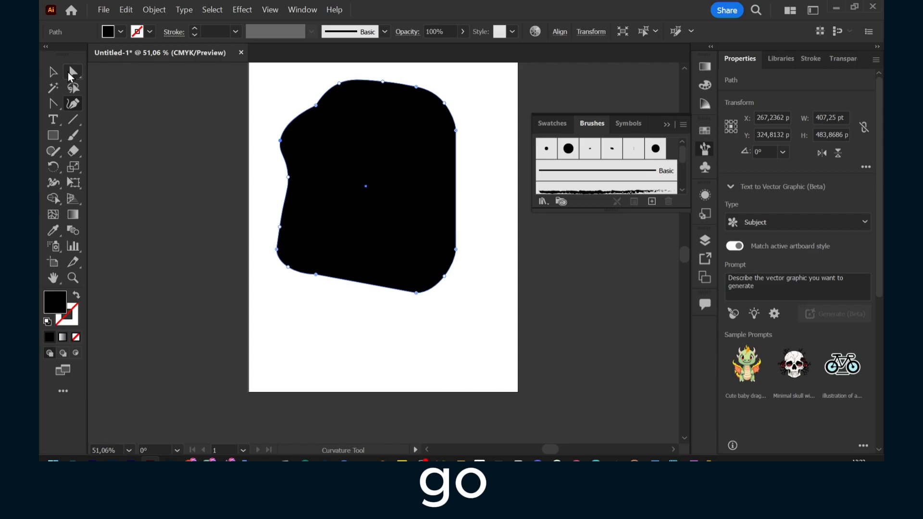
Select the top-left anchor point with Direct Selection and remove it from the path
{"action": "left_click", "coordinate": [70, 75]}
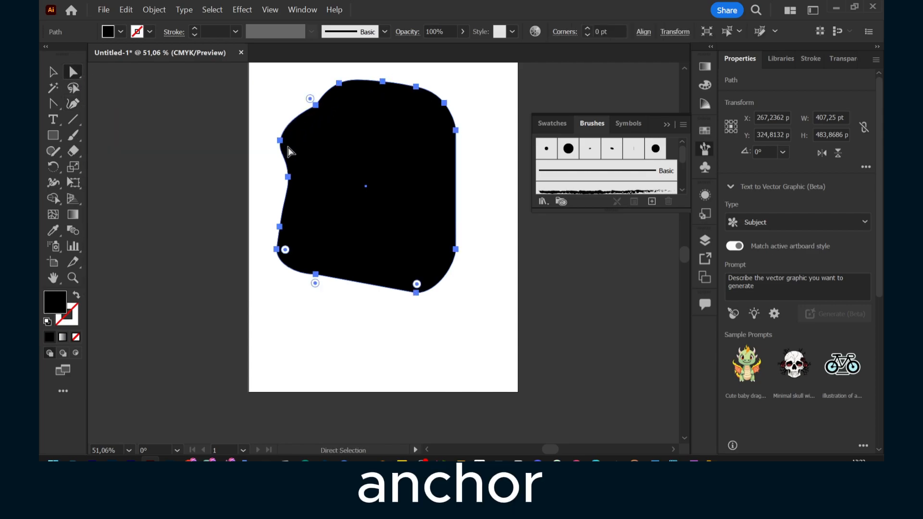
{"action": "left_click", "coordinate": [290, 82]}
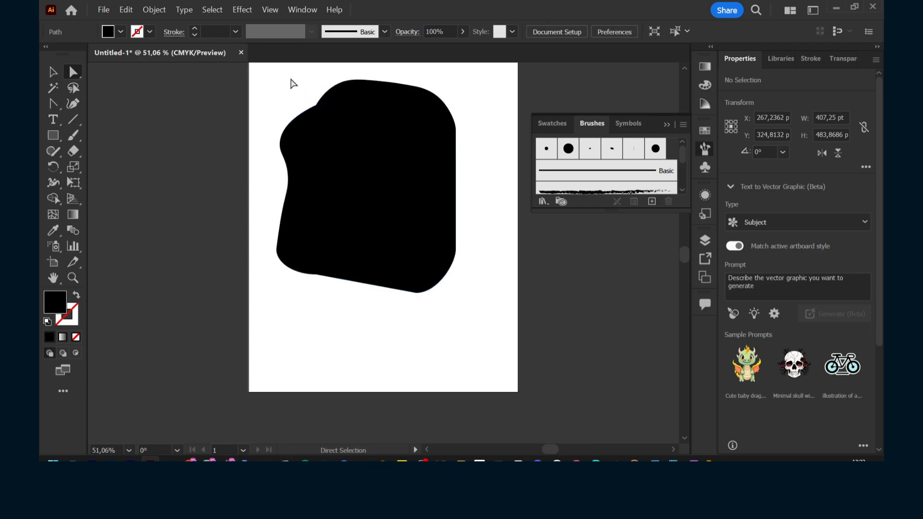
{"action": "left_click", "coordinate": [315, 103]}
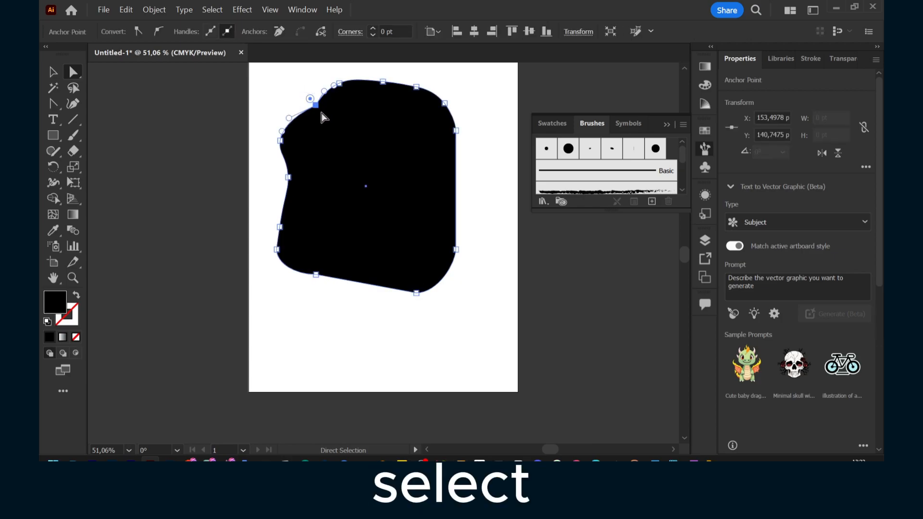
{"action": "left_click", "coordinate": [278, 33]}
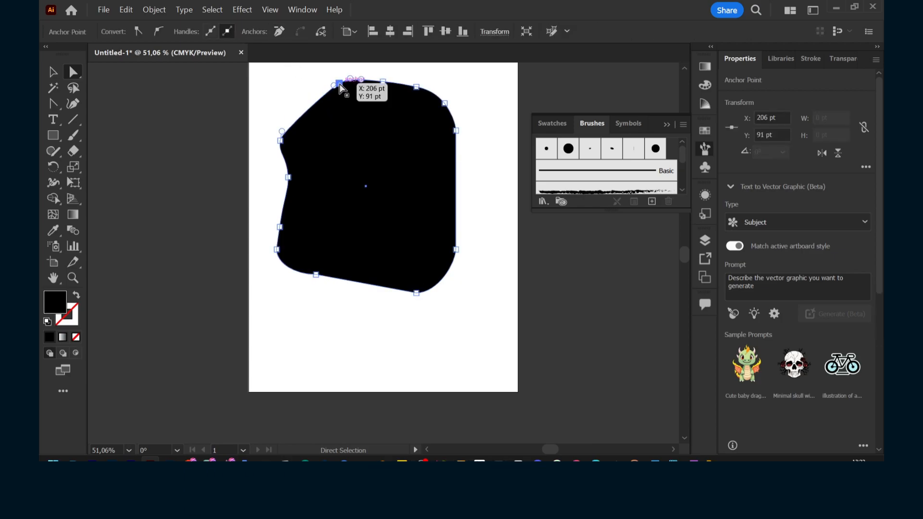
Draw a three-point open path with the Pen tool beside the shape and undo it
{"action": "left_click", "coordinate": [57, 108]}
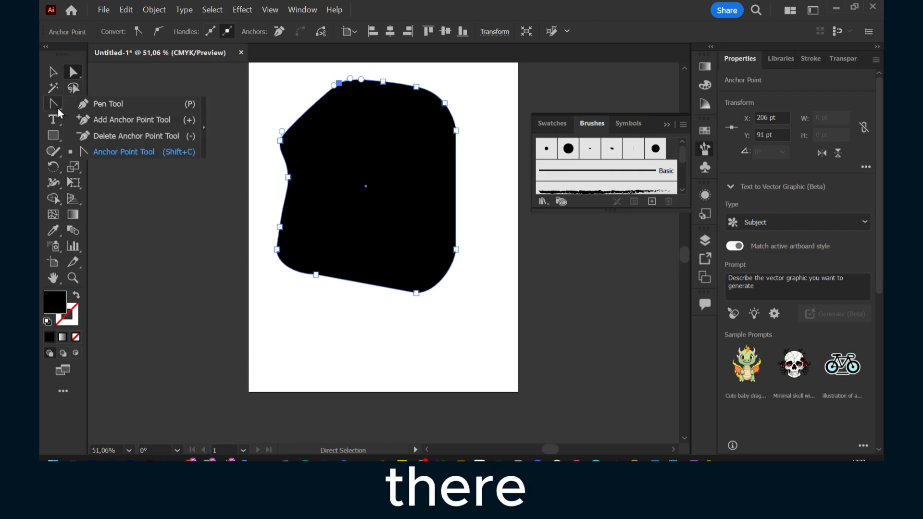
{"action": "left_click", "coordinate": [84, 102]}
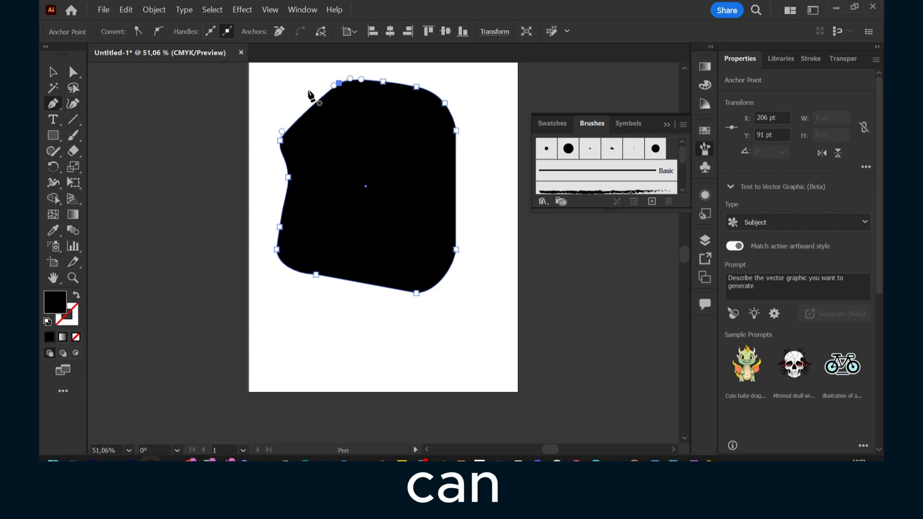
{"action": "left_click", "coordinate": [307, 77]}
{"action": "left_click", "coordinate": [267, 104]}
{"action": "left_click", "coordinate": [256, 142]}
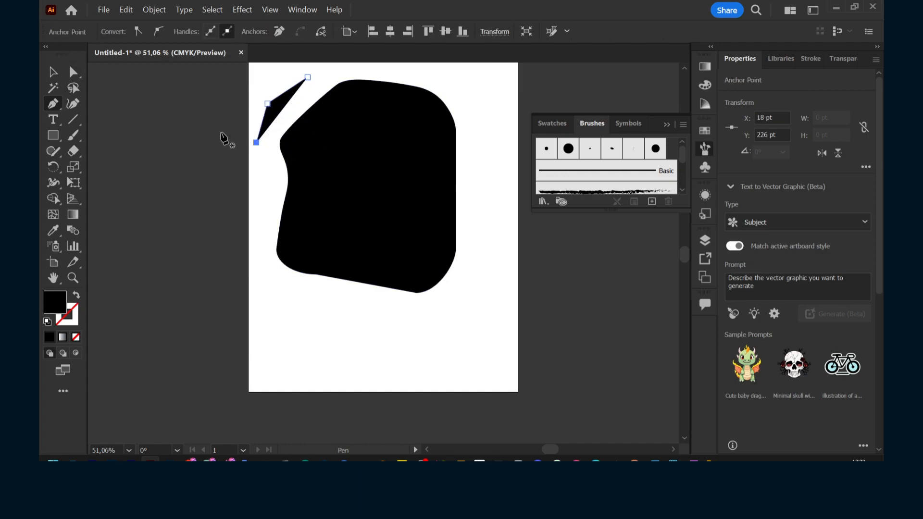
{"action": "key", "text": "f"}
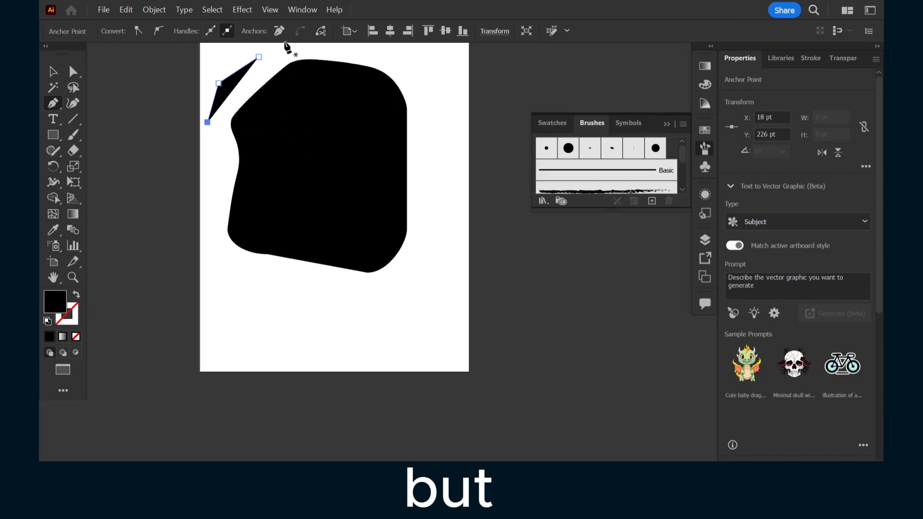
{"action": "key", "text": "ctrl+z"}
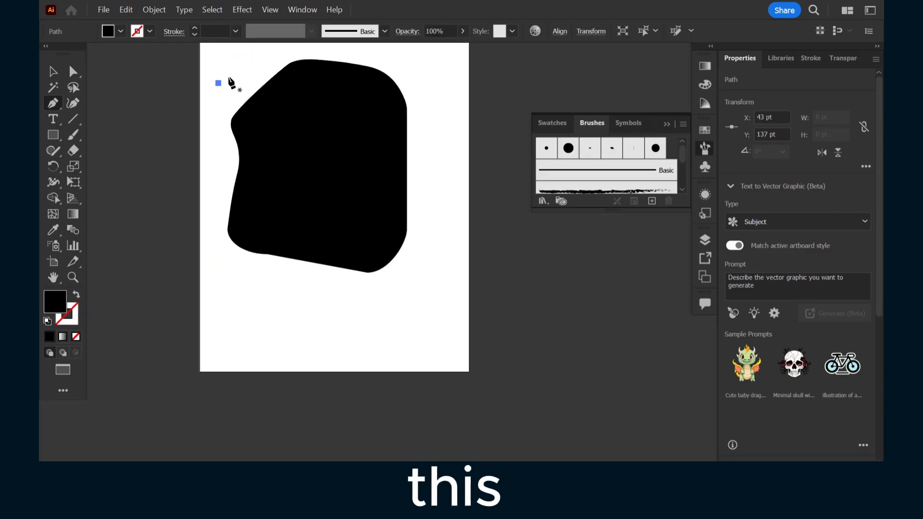
{"action": "key", "text": "Escape"}
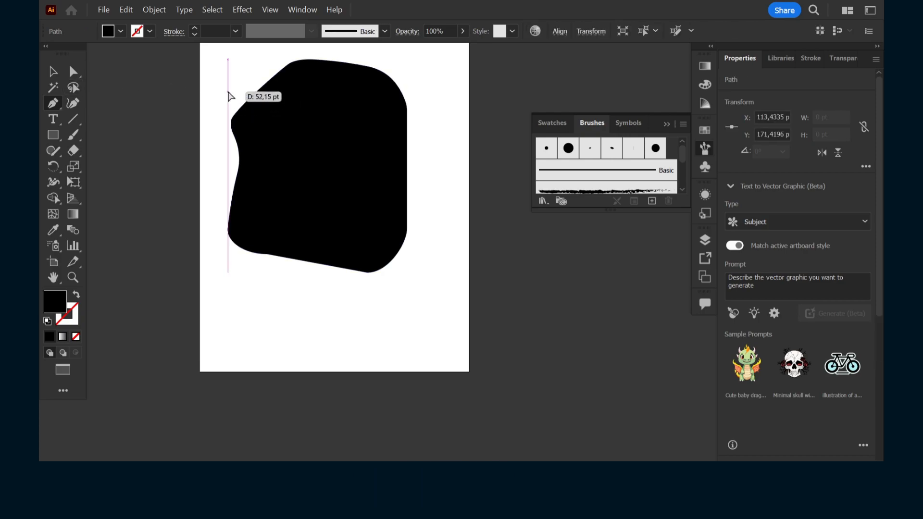
Select the shape and delete the middle anchor point on its top edge with the Pen tool
{"action": "left_click", "coordinate": [66, 73]}
{"action": "left_click", "coordinate": [53, 72]}
{"action": "left_click", "coordinate": [324, 120]}
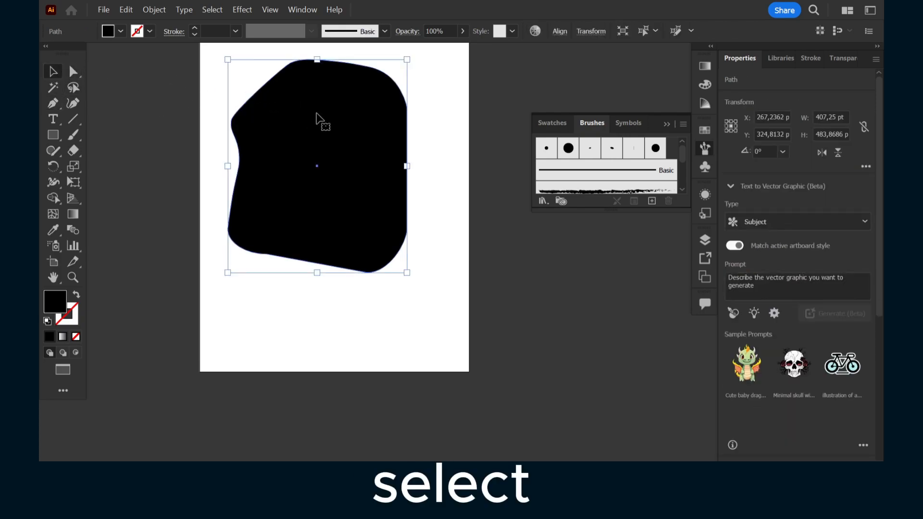
{"action": "left_click", "coordinate": [52, 104]}
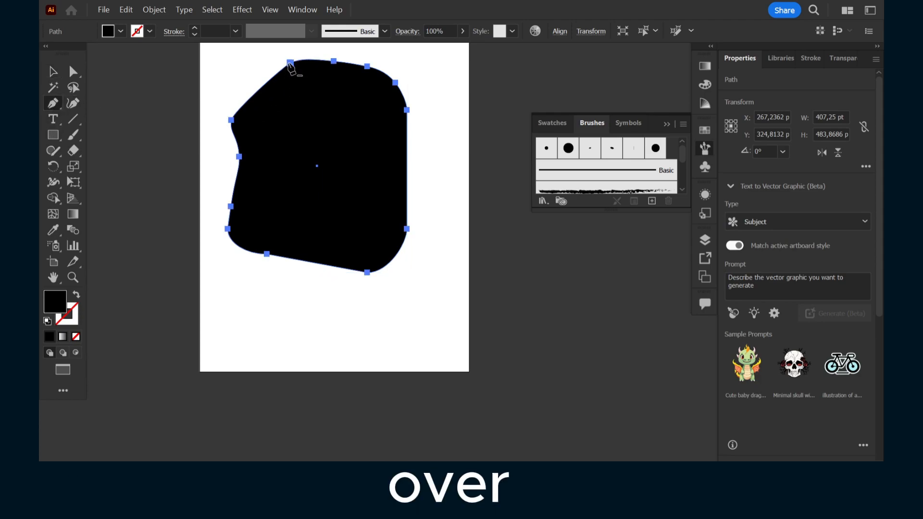
{"action": "left_click", "coordinate": [334, 62]}
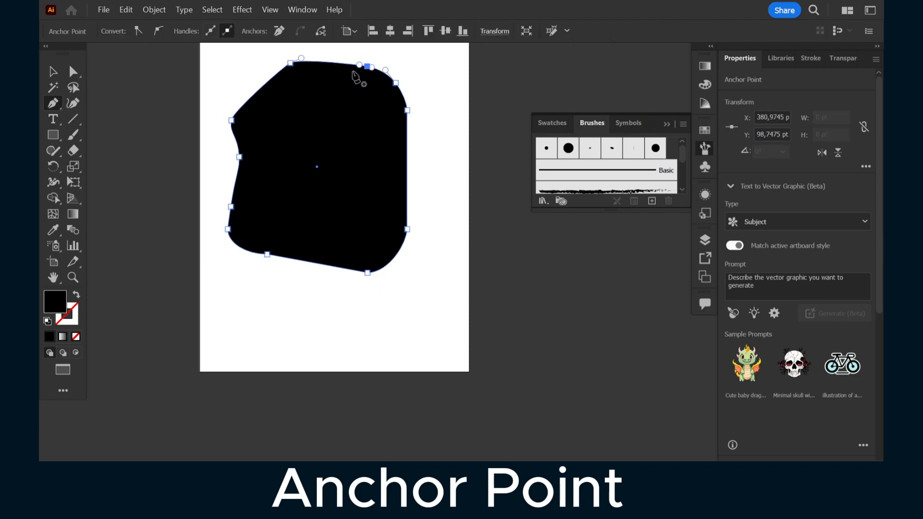
Delete the remaining anchor points along the top-right edge with the Pen tool, leaving a straight slanted edge
{"action": "left_click", "coordinate": [359, 64]}
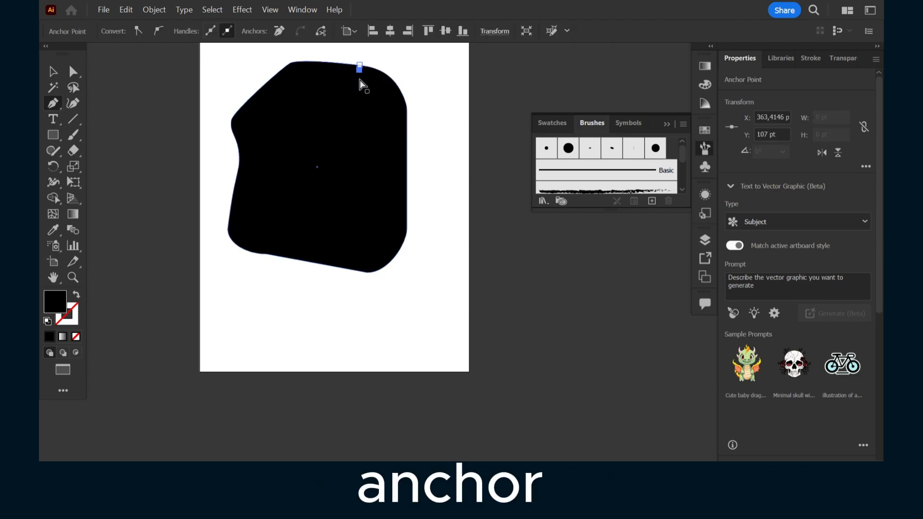
{"action": "left_click", "coordinate": [360, 81], "text": "ctrl"}
{"action": "left_click", "coordinate": [368, 66]}
{"action": "left_click", "coordinate": [395, 82], "text": "ctrl"}
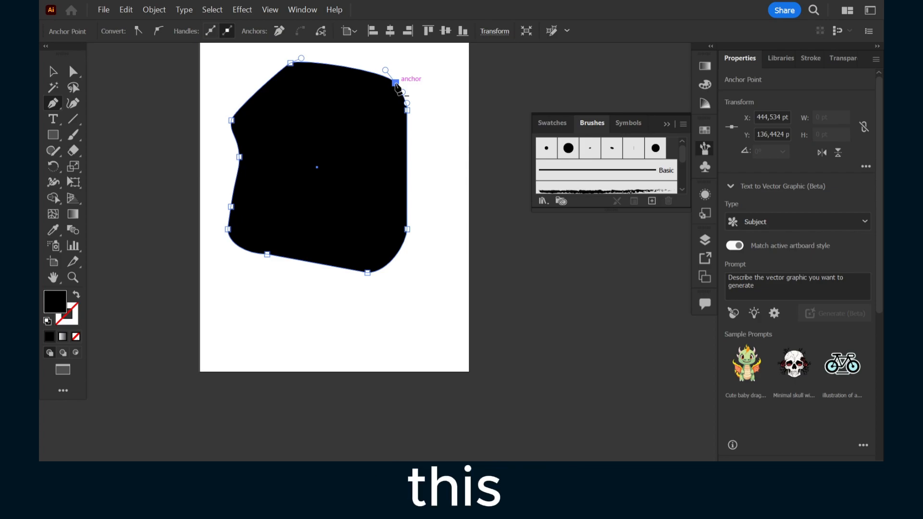
{"action": "left_click", "coordinate": [395, 84]}
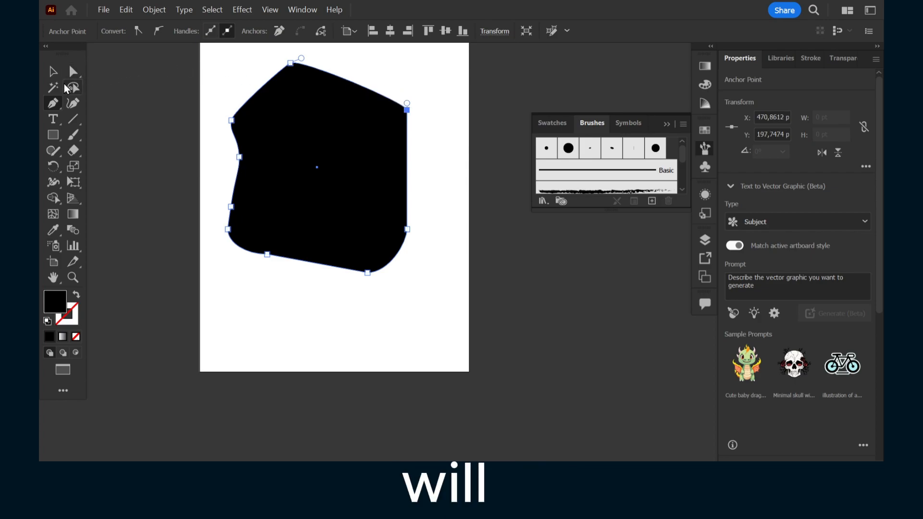